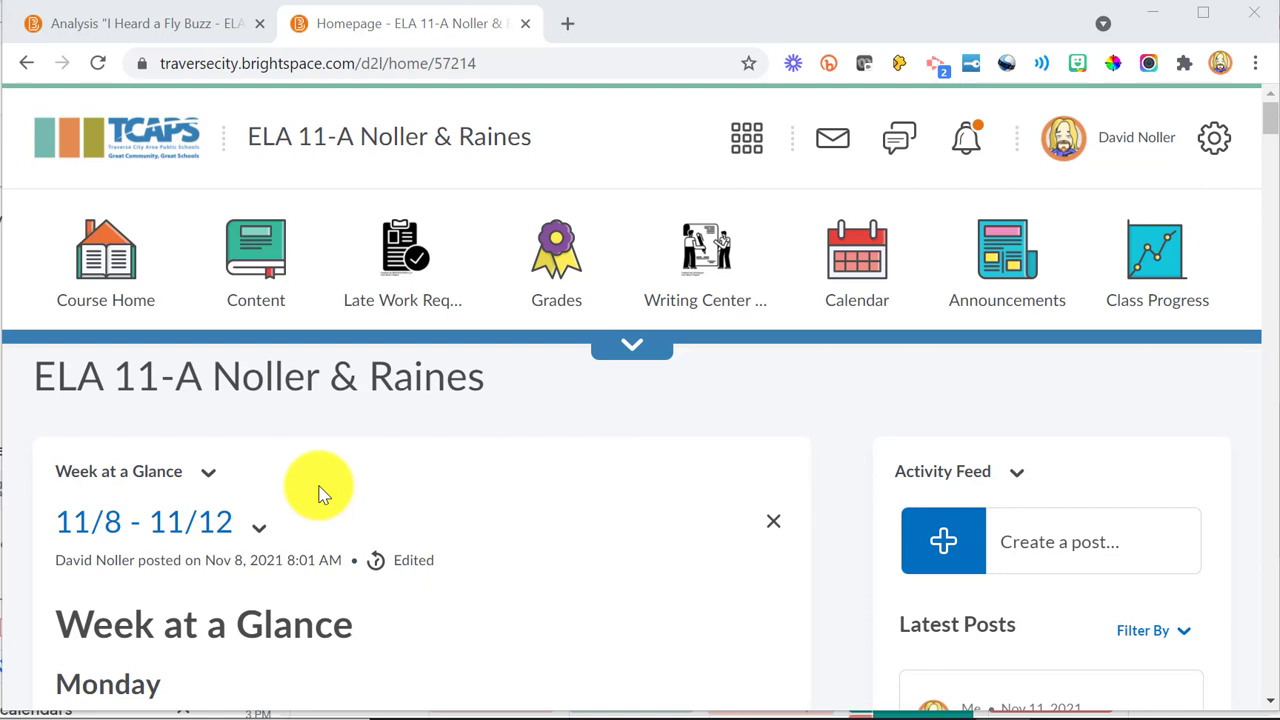
# Step: Create a new assignment in the Foundational Documents Introduction folder of the Power, Protest and Change: Declaration unit
pyautogui.click(261, 272)
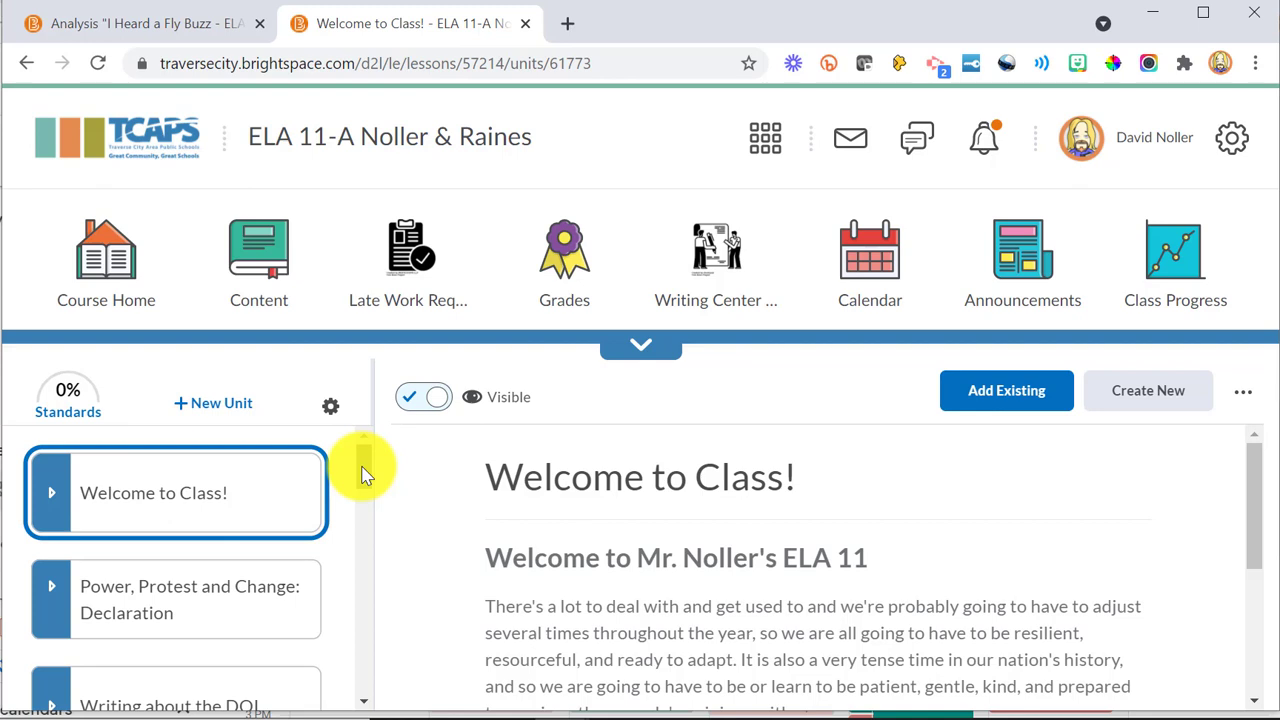
pyautogui.click(58, 597)
pyautogui.scroll(-3, 120, 598)
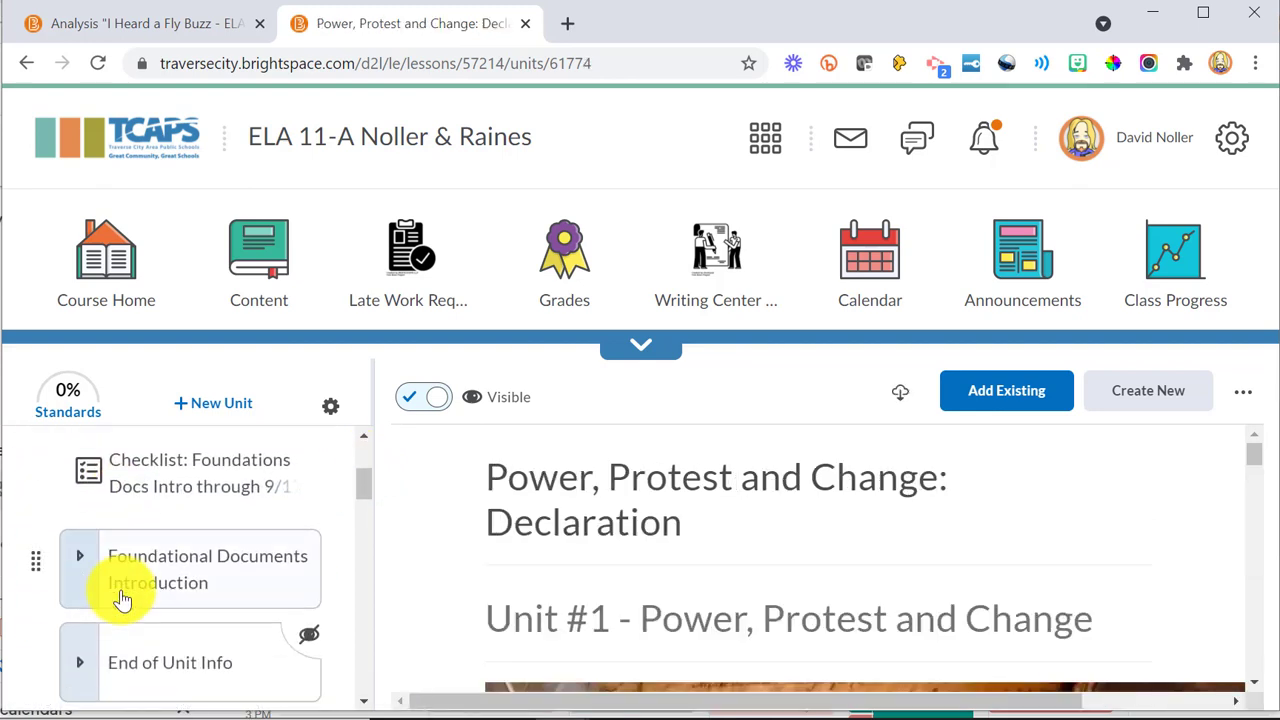
pyautogui.click(83, 575)
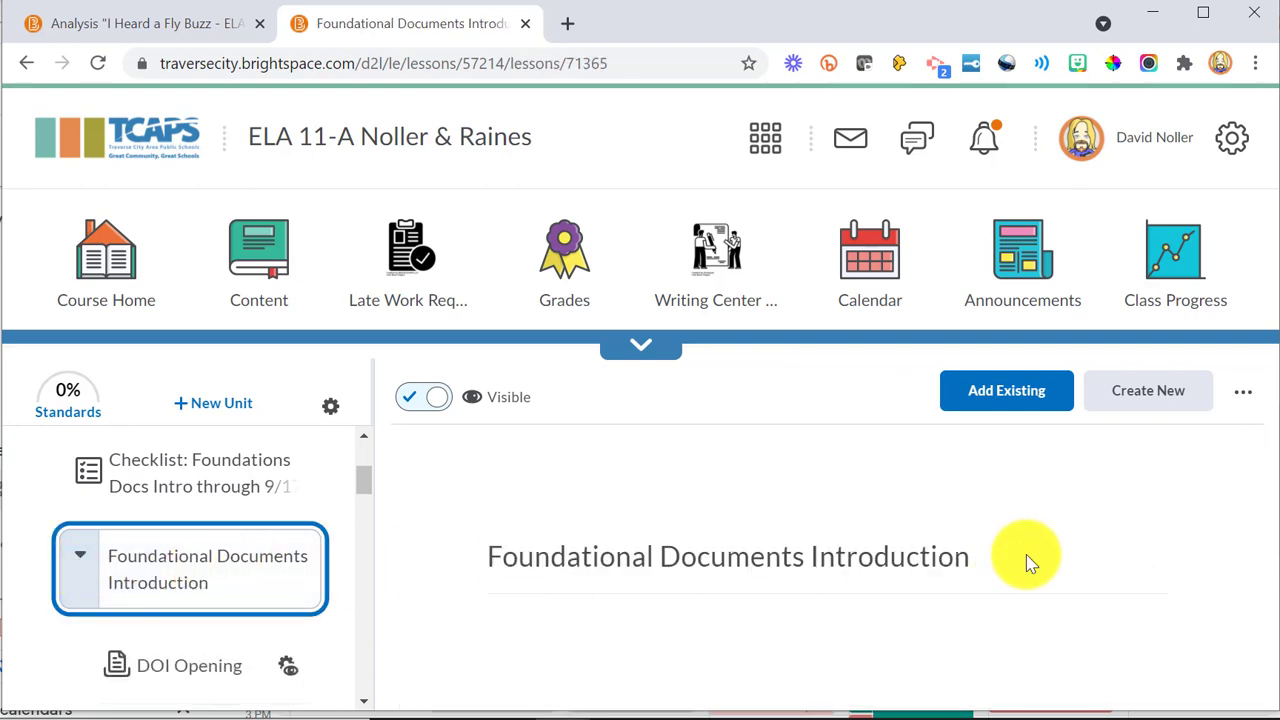
pyautogui.click(1163, 415)
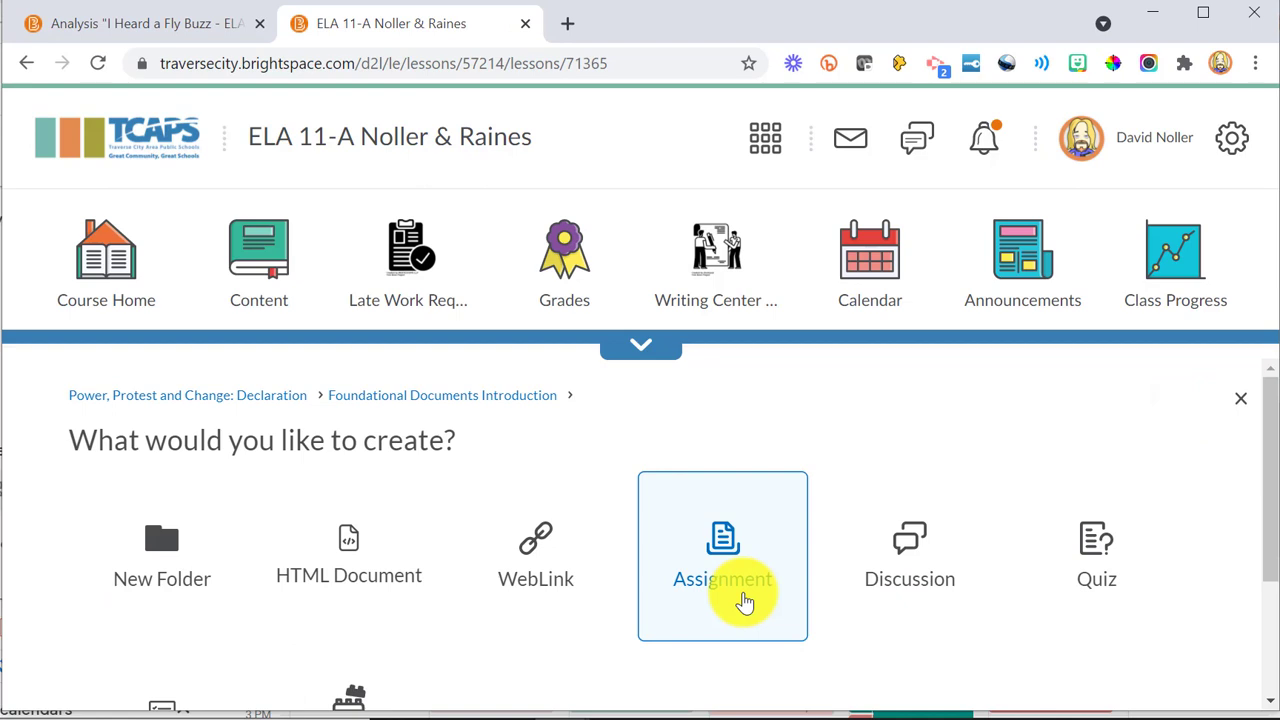
pyautogui.click(743, 600)
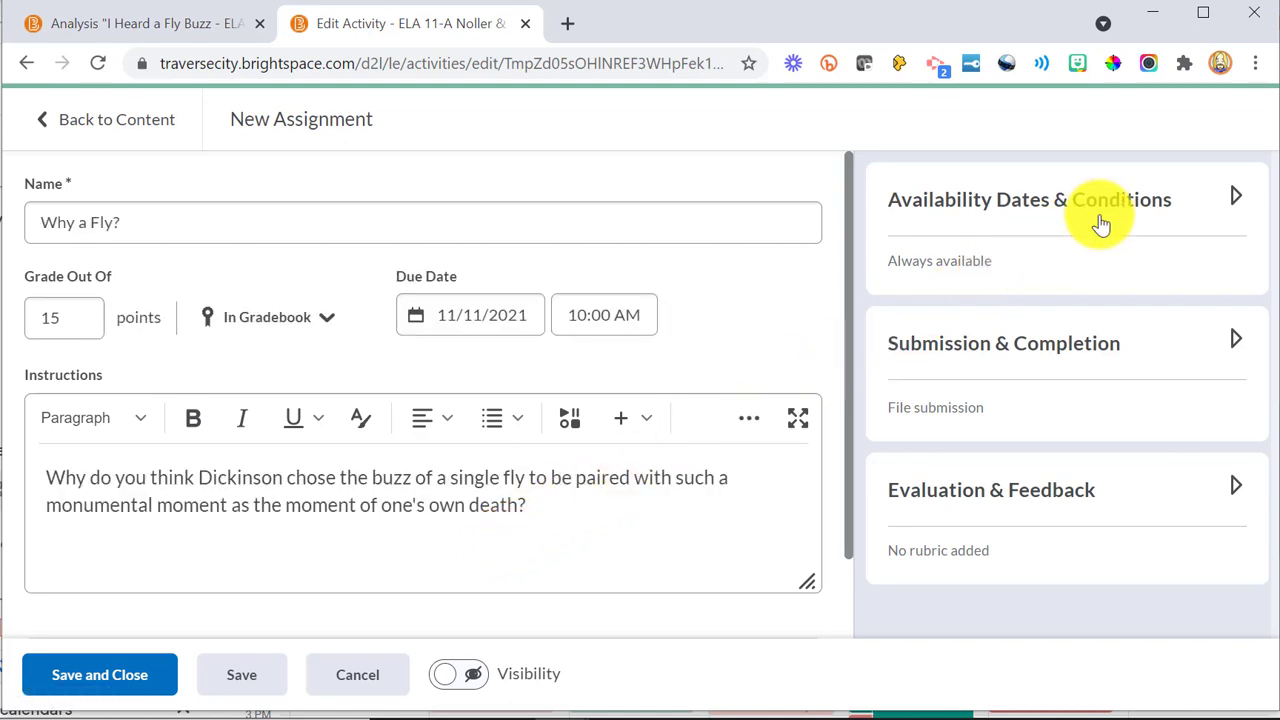
# Step: Examine the start date, end date and release condition options under Availability Dates & Conditions
pyautogui.click(1230, 201)
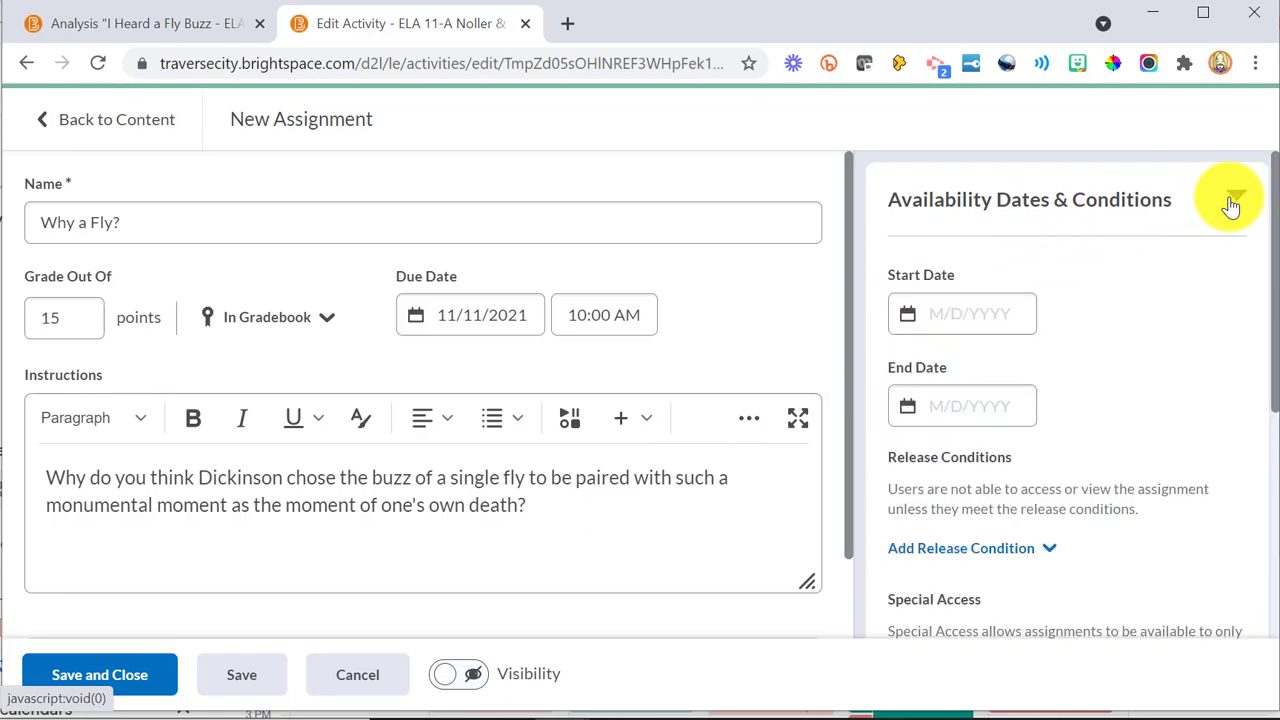
pyautogui.click(966, 321)
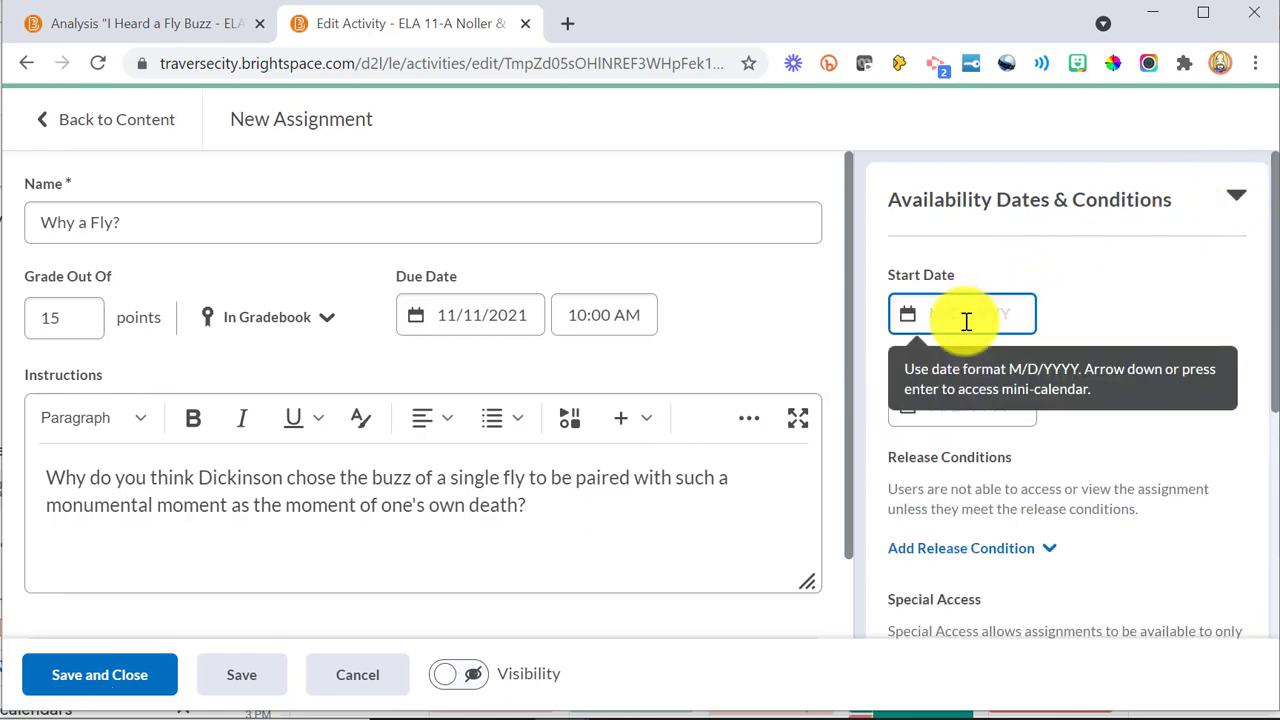
pyautogui.click(1100, 318)
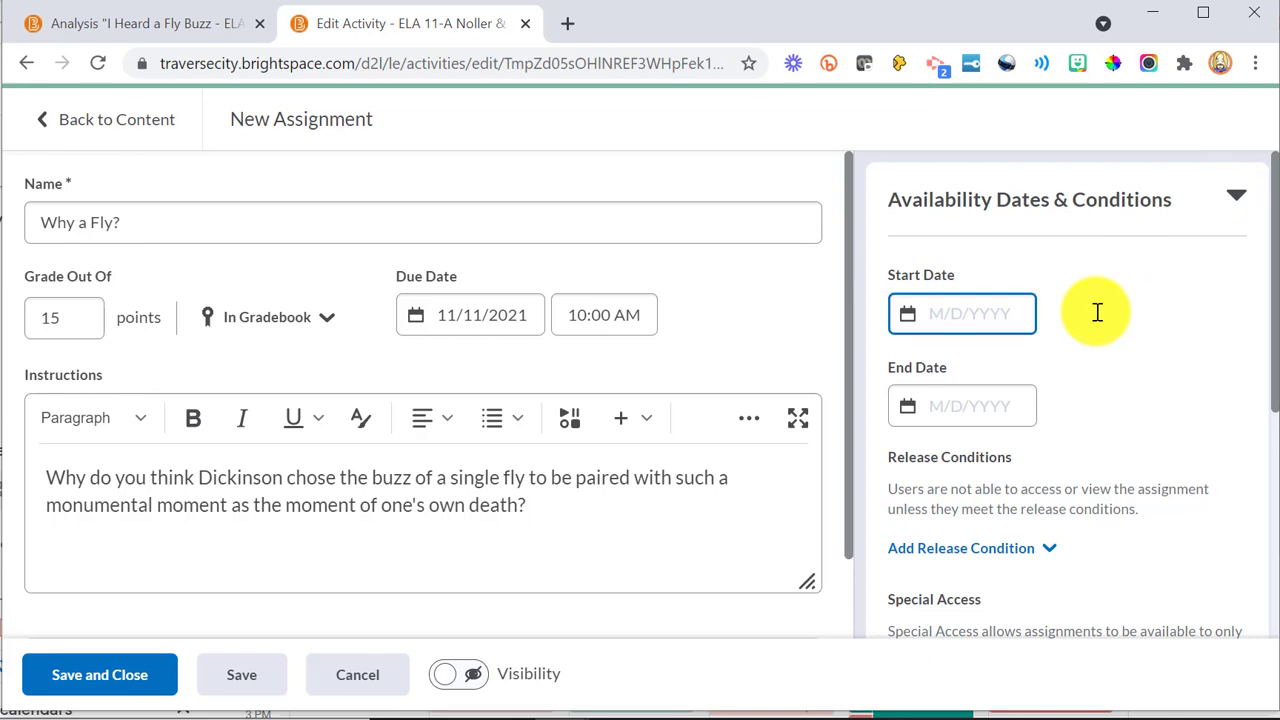
pyautogui.click(1235, 197)
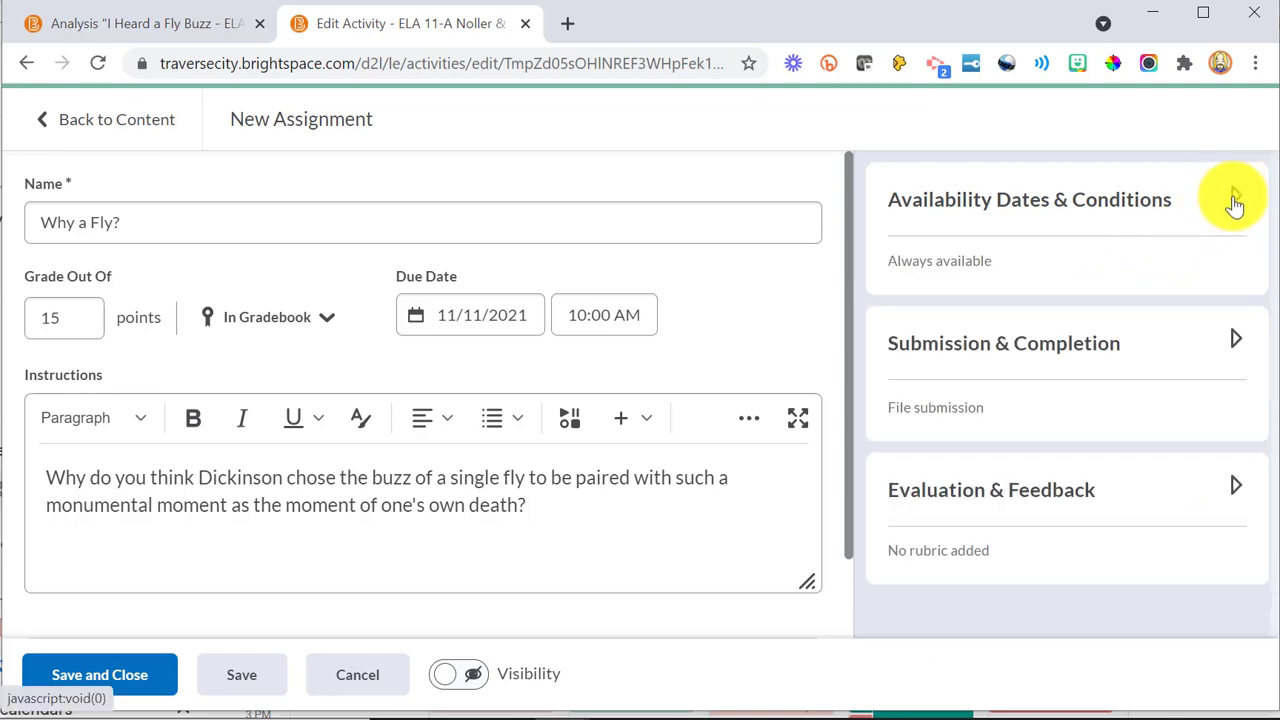
# Step: Review the Submission & Completion options and set the assignment's submission type to Text submission
pyautogui.click(1235, 341)
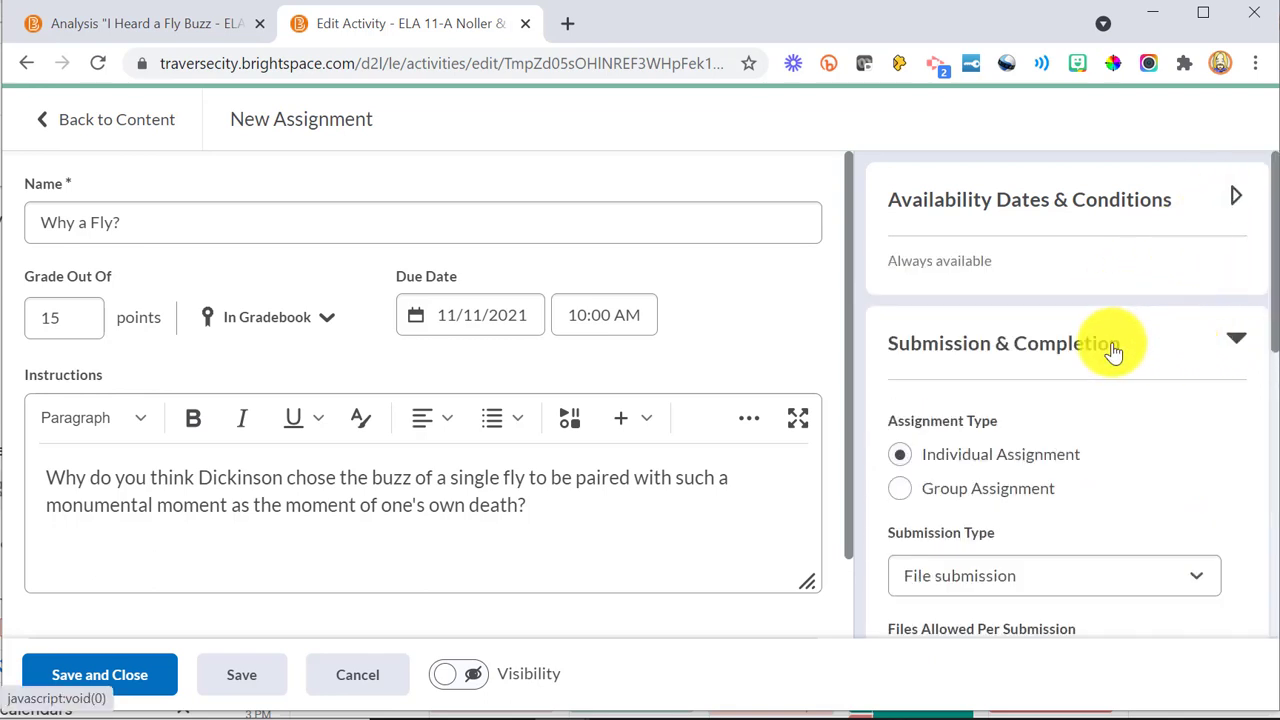
pyautogui.scroll(-2, 1114, 349)
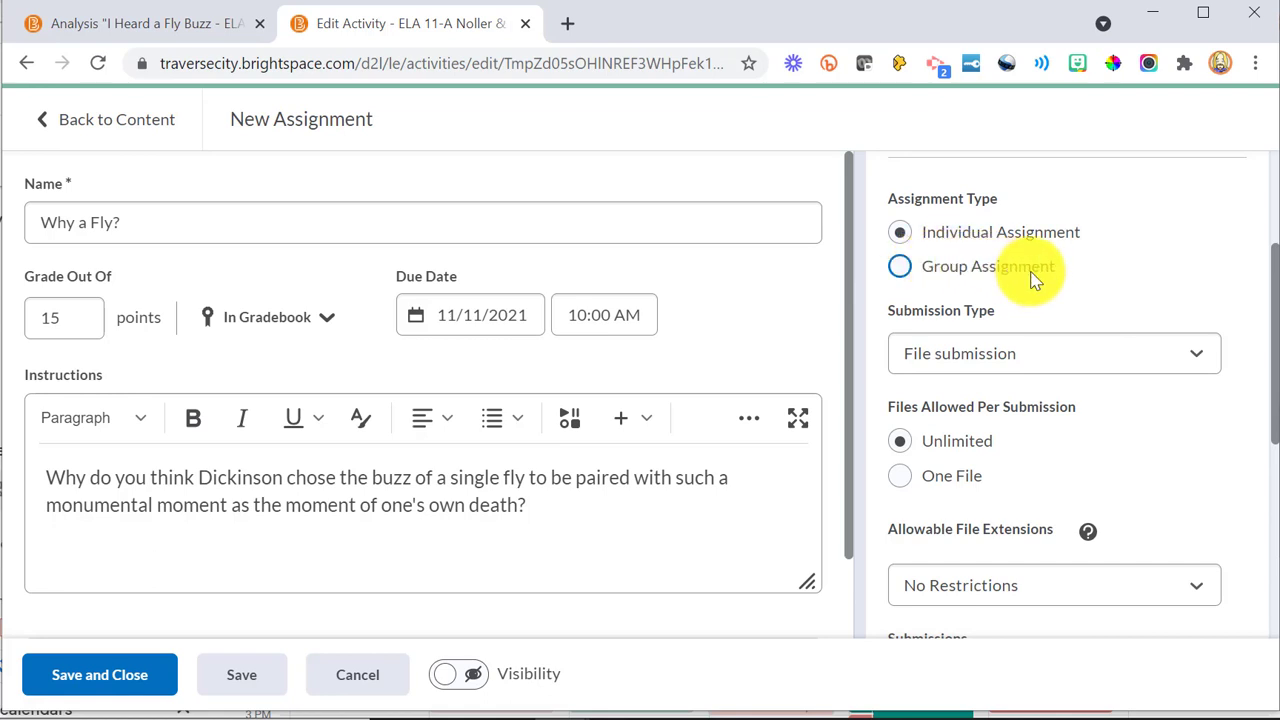
pyautogui.click(998, 352)
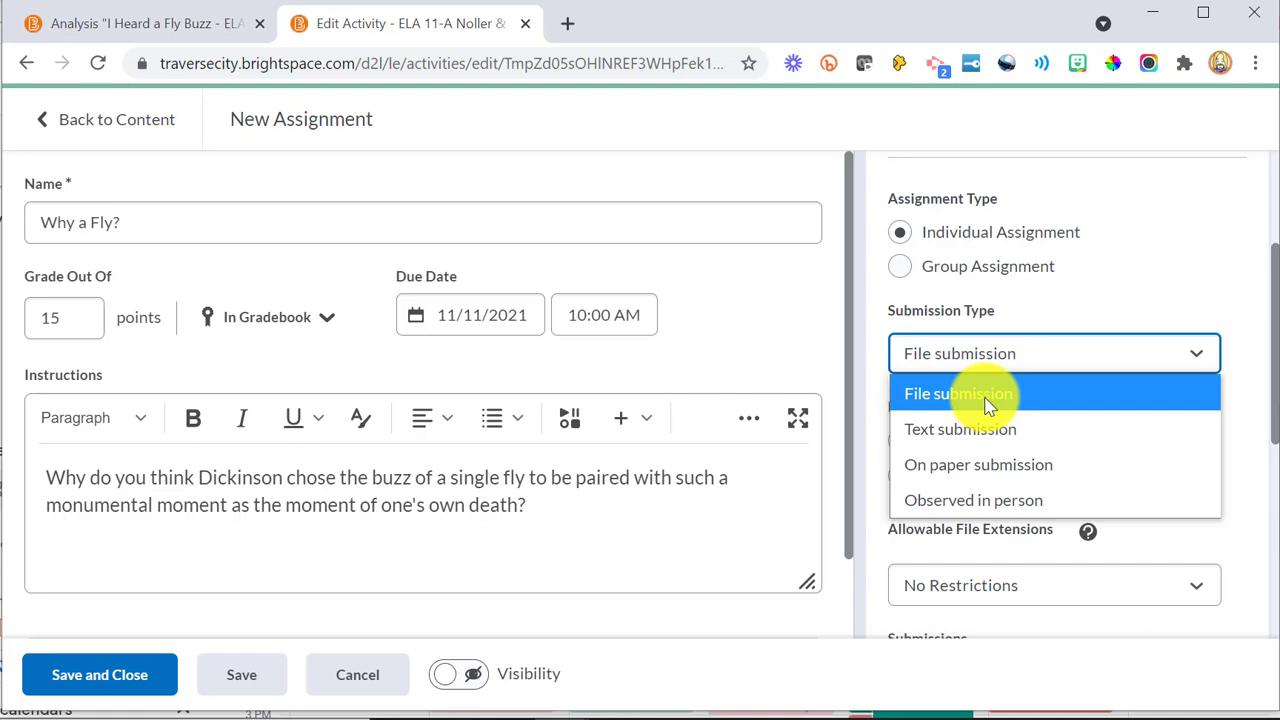
pyautogui.press('Down')
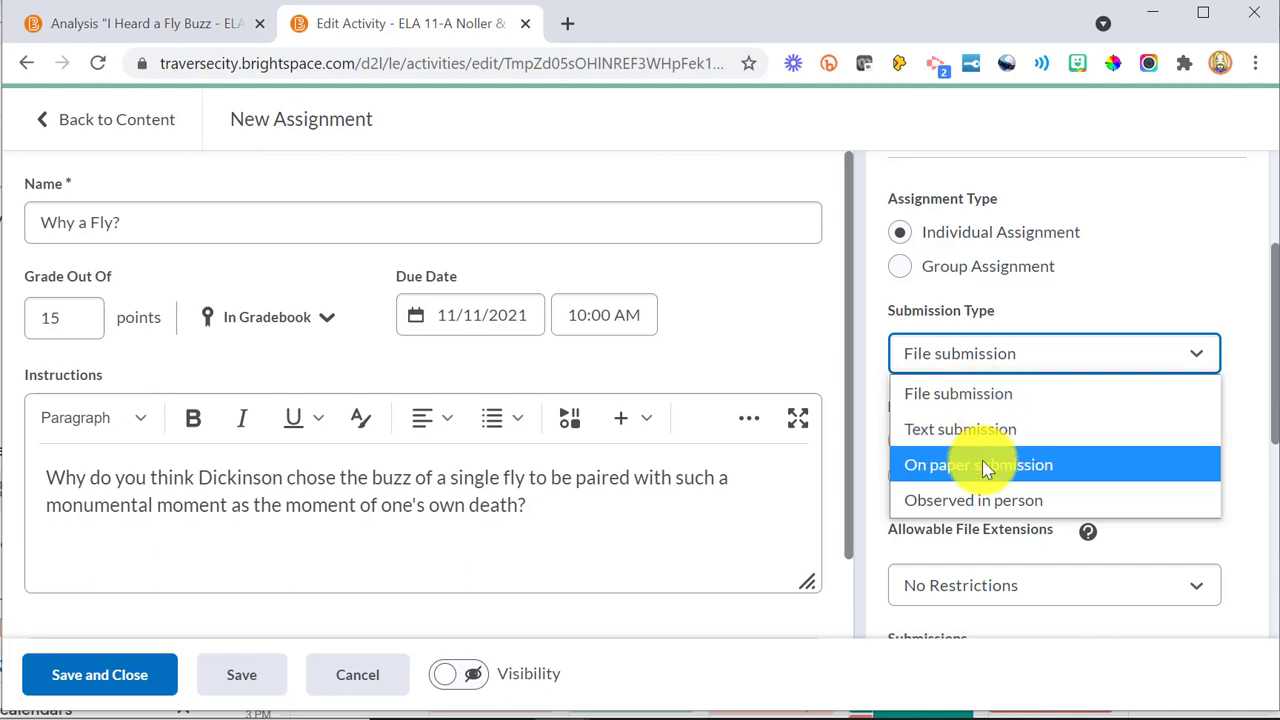
pyautogui.press('Down')
pyautogui.press('Down')
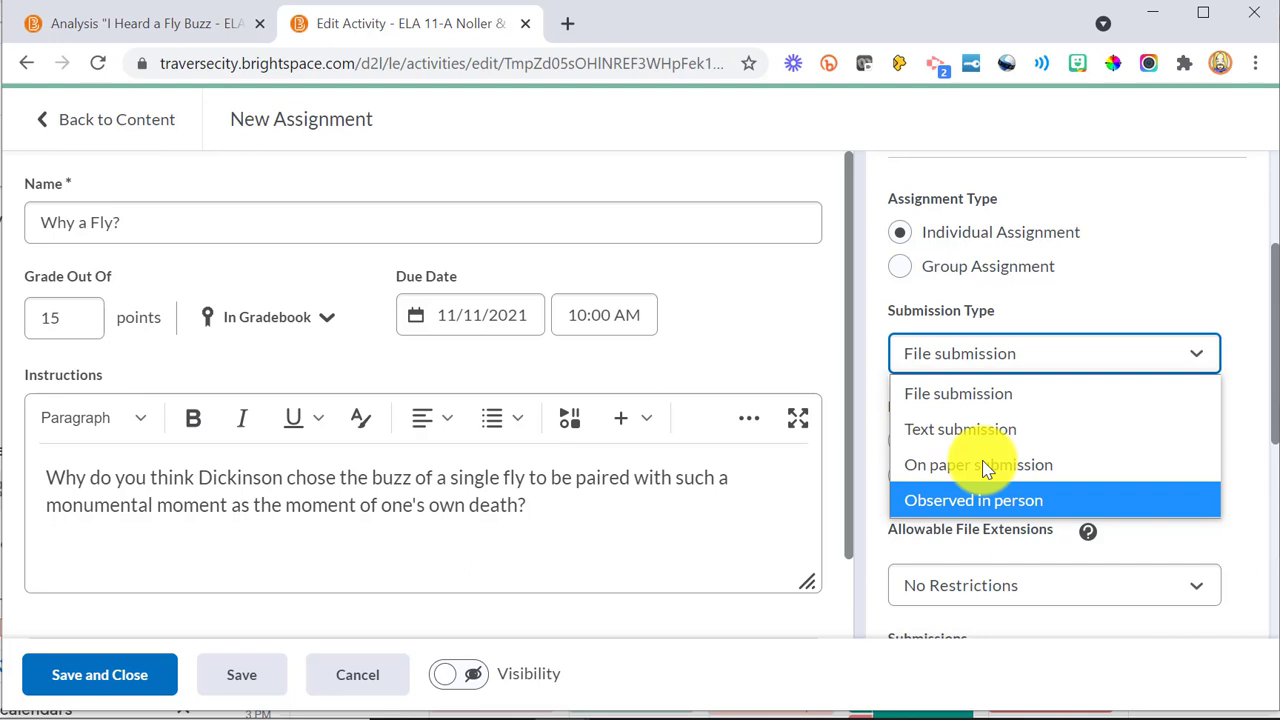
pyautogui.click(960, 362)
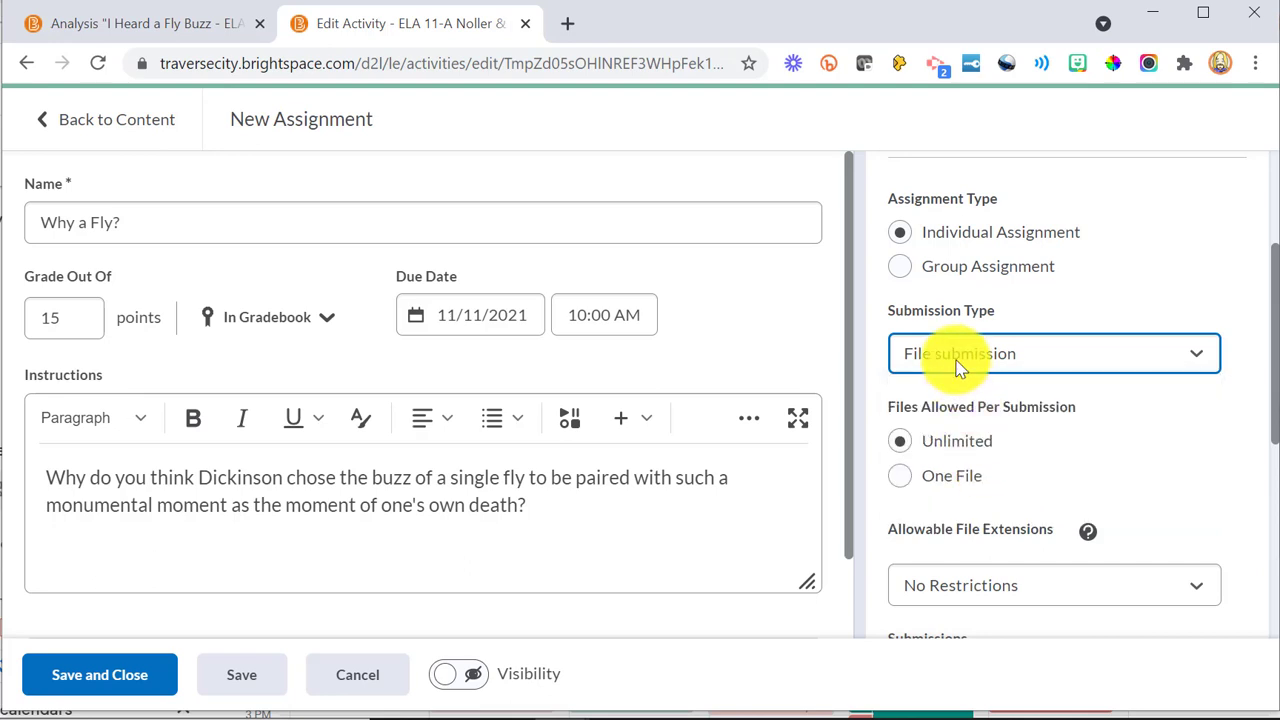
pyautogui.click(958, 366)
pyautogui.click(960, 429)
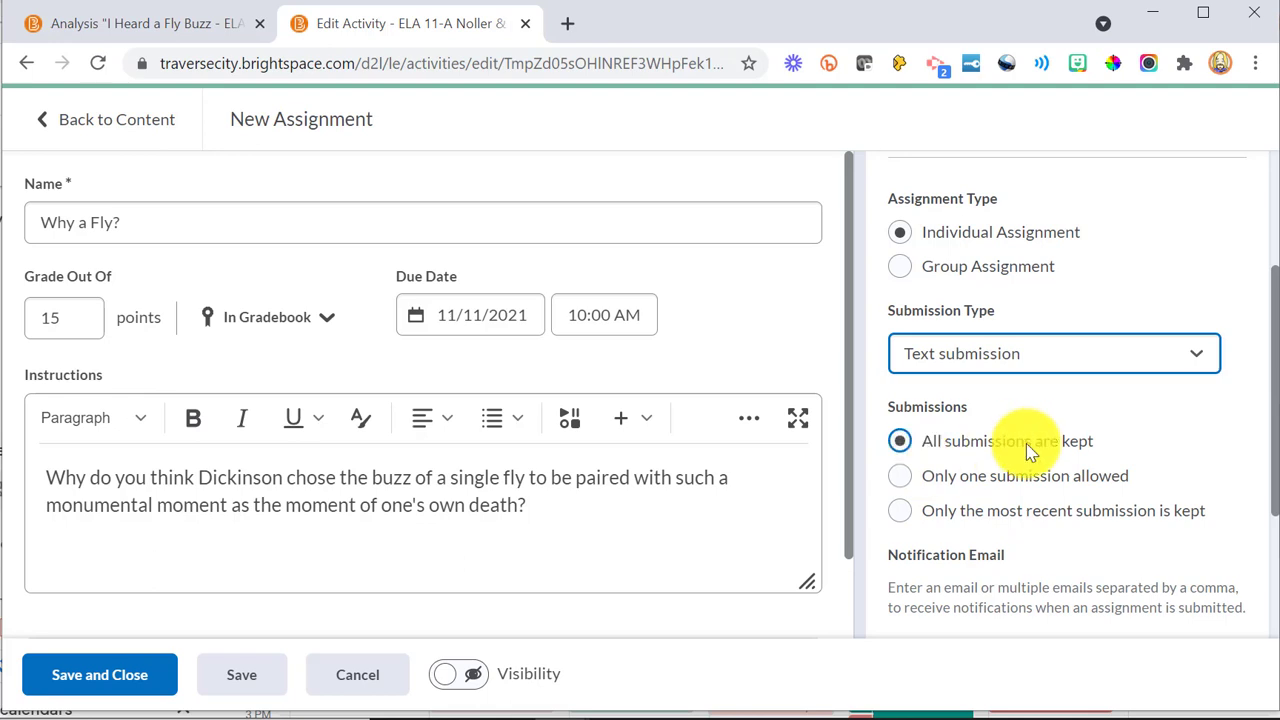
# Step: Attach the existing TTC with Mechanics rubric to the assignment and expand it to review its criteria
pyautogui.scroll(-3, 1026, 443)
pyautogui.scroll(-2, 1027, 447)
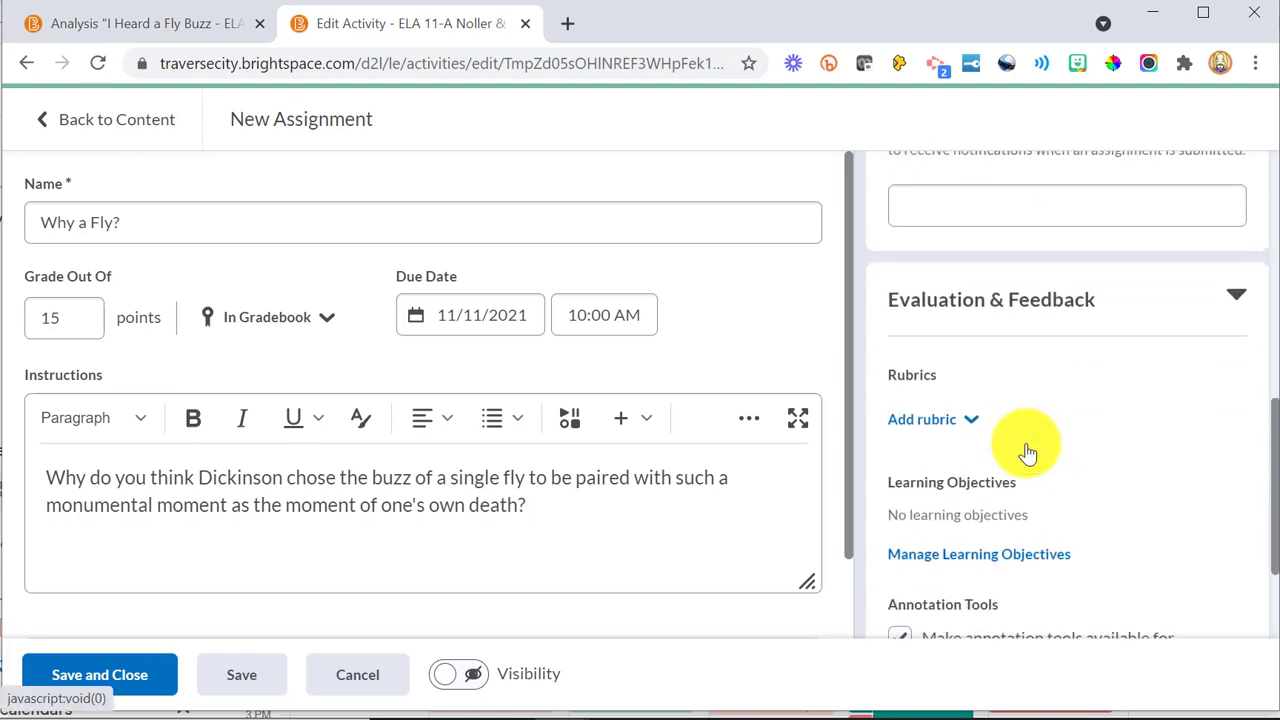
pyautogui.scroll(-1, 1023, 421)
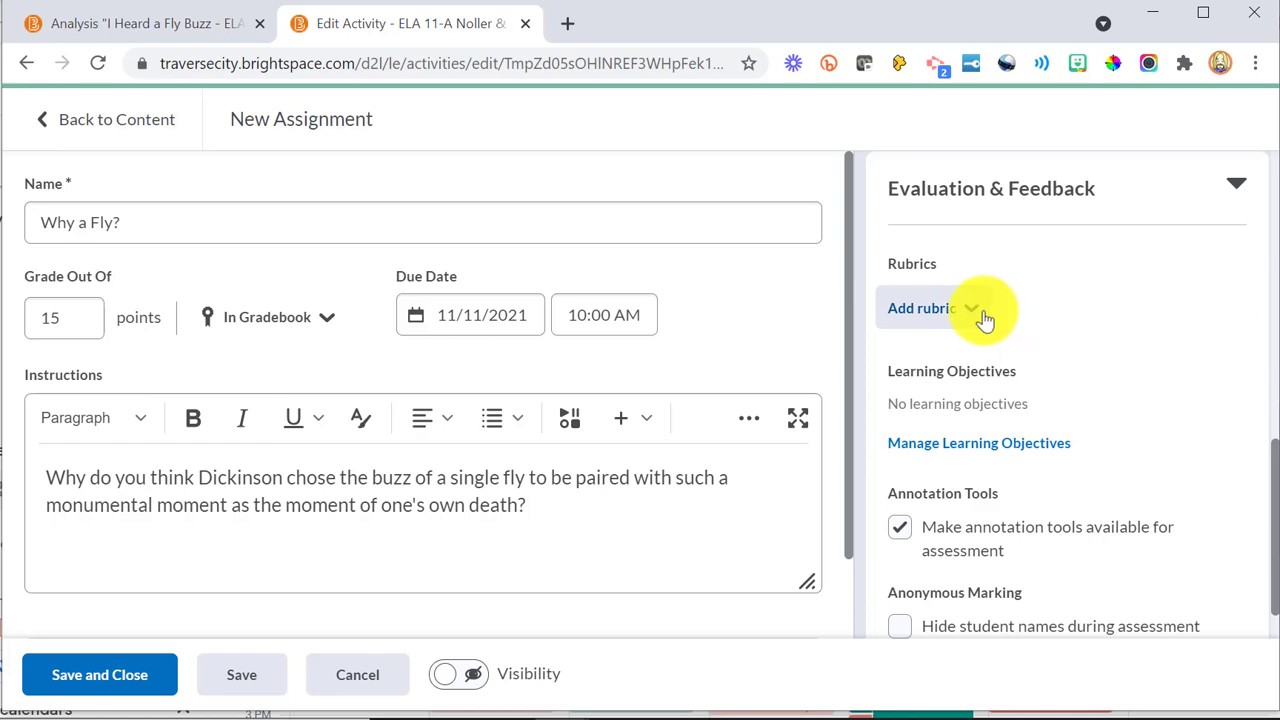
pyautogui.click(972, 316)
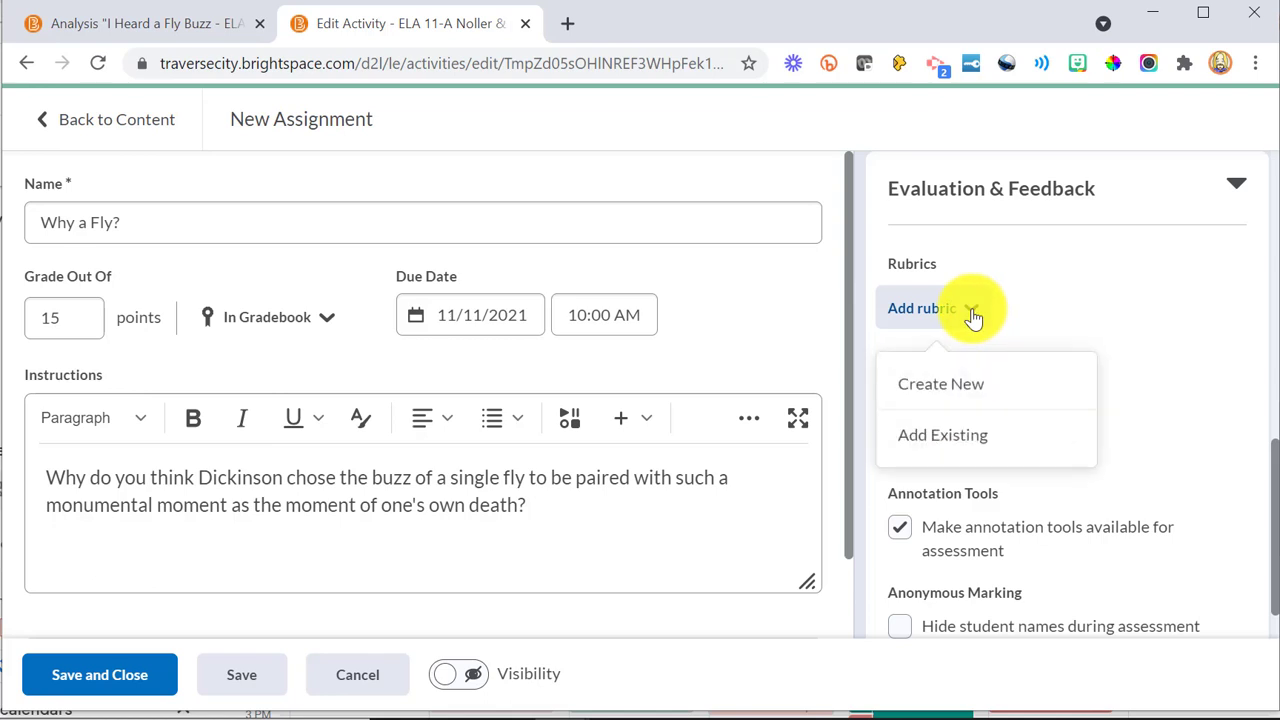
pyautogui.click(958, 437)
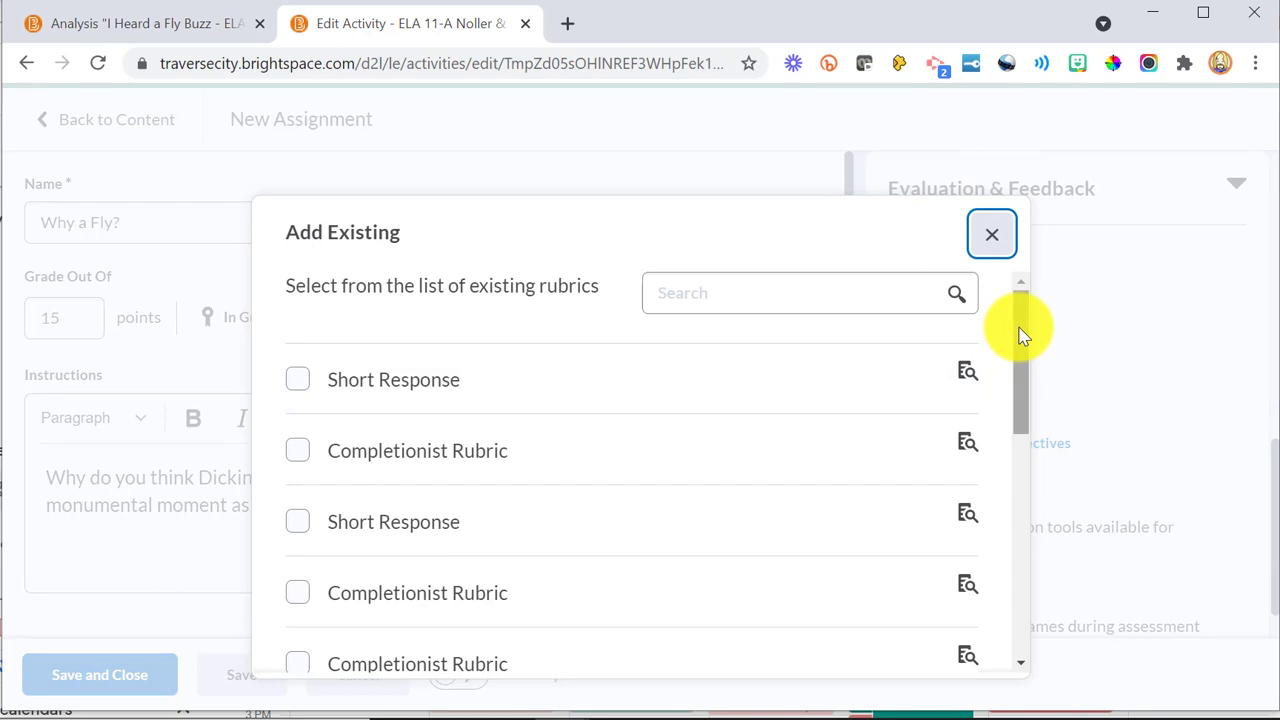
pyautogui.moveTo(1020, 335); pyautogui.dragTo(1000, 580)
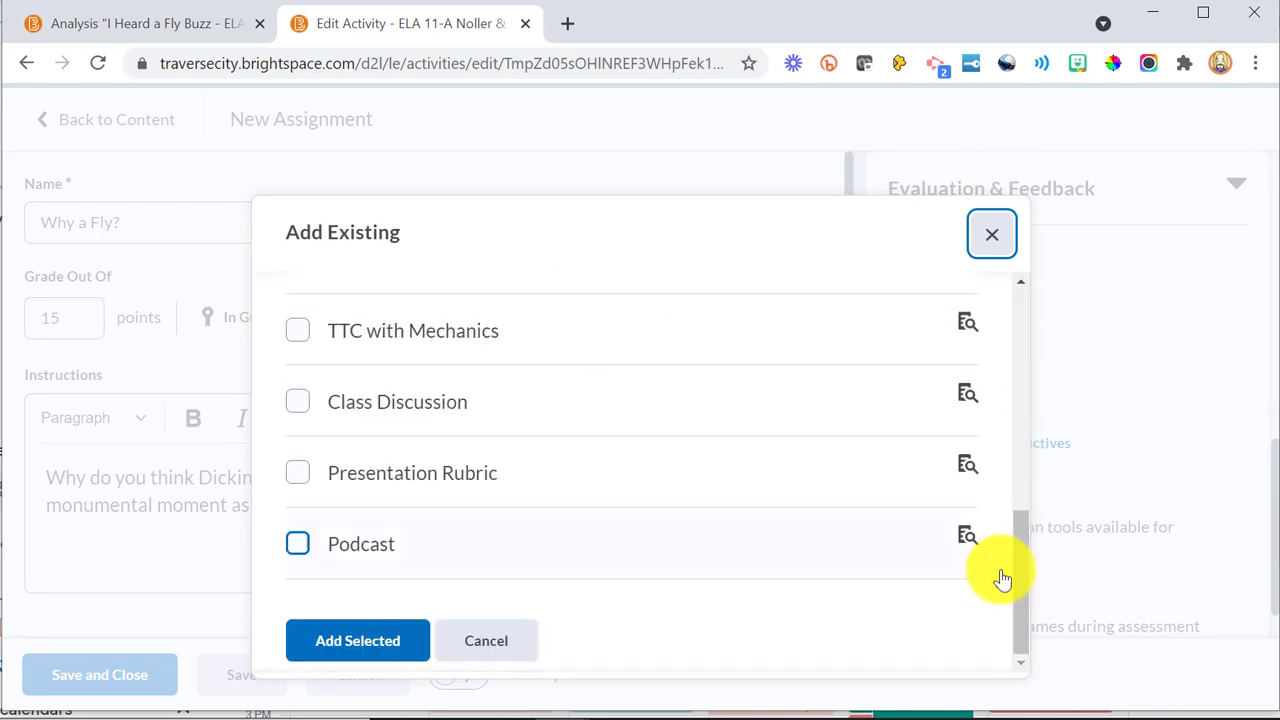
pyautogui.click(297, 333)
pyautogui.click(350, 642)
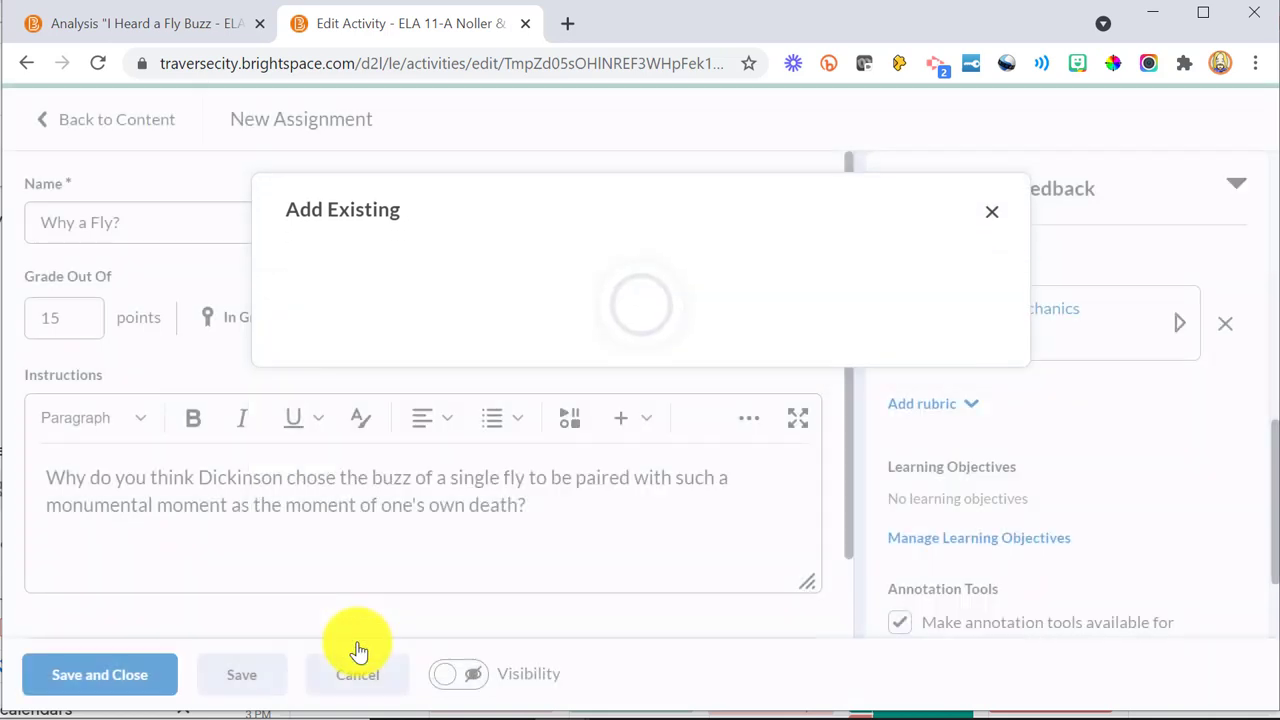
pyautogui.click(1176, 325)
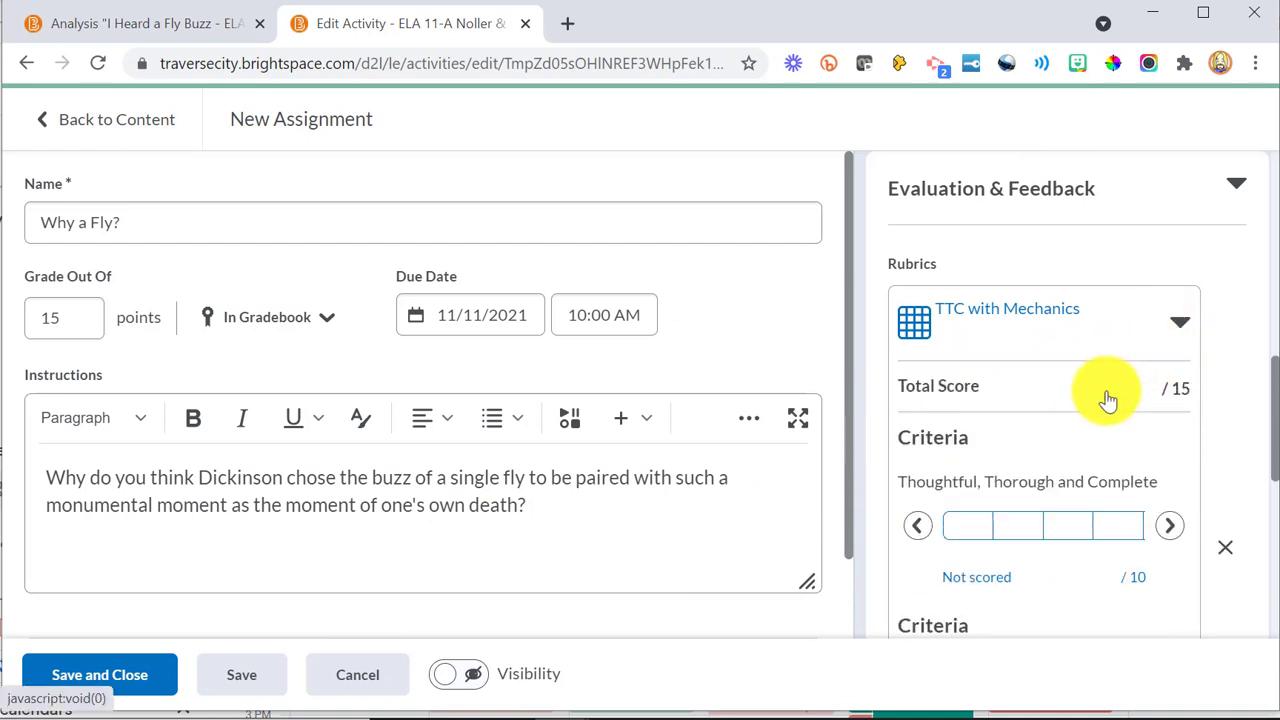
pyautogui.scroll(-3, 1063, 434)
pyautogui.scroll(10, 1065, 437)
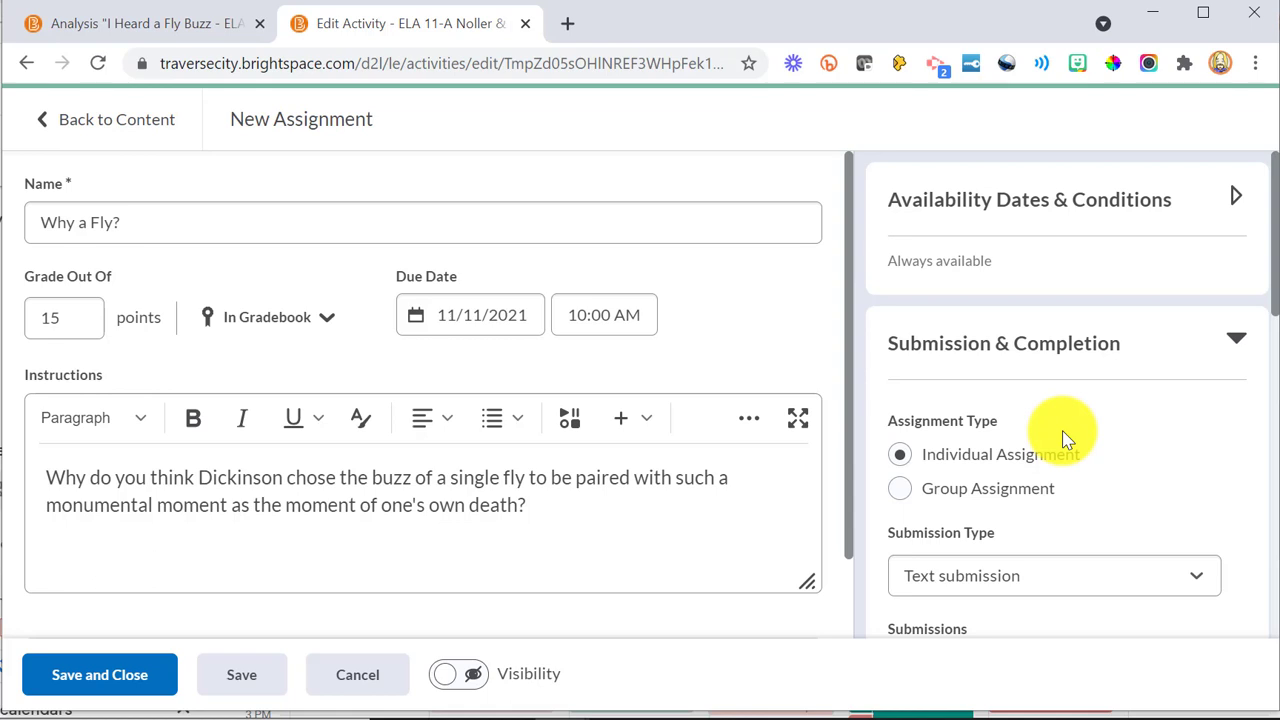
# Step: Save and close the assignment as hidden, and switch on the visibility of Why a Fly? from its content page
pyautogui.click(457, 670)
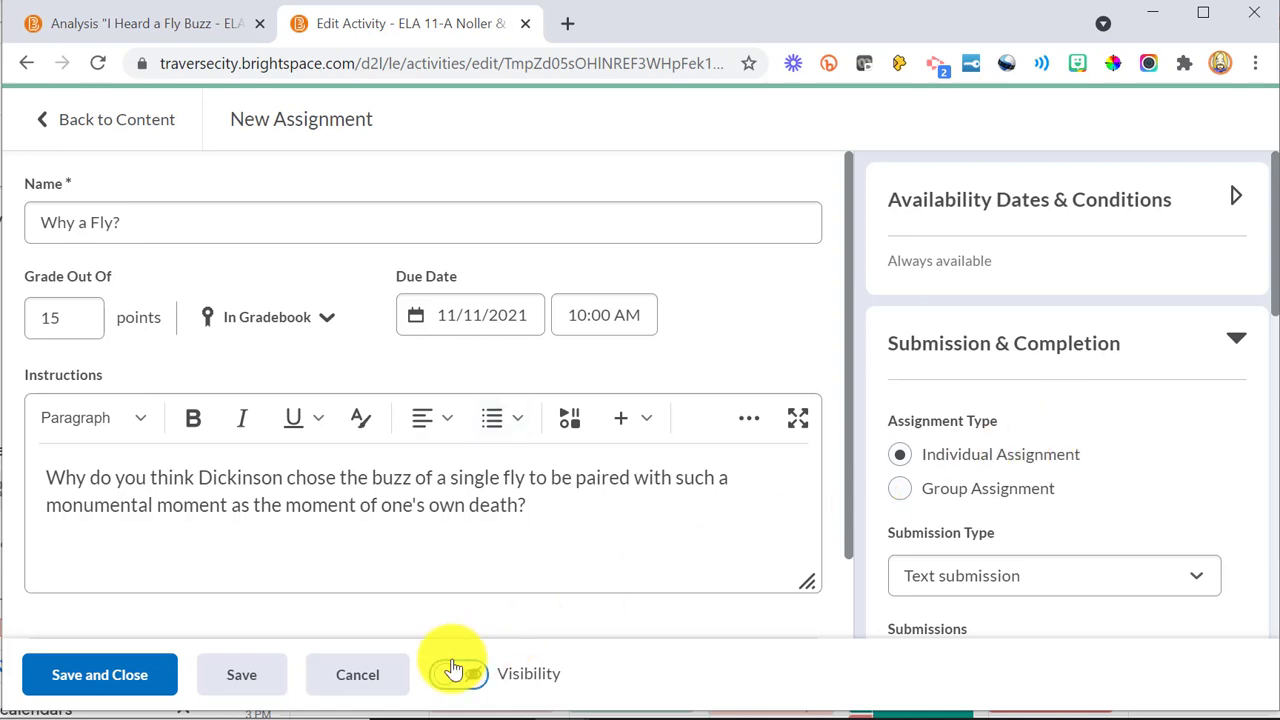
pyautogui.click(458, 676)
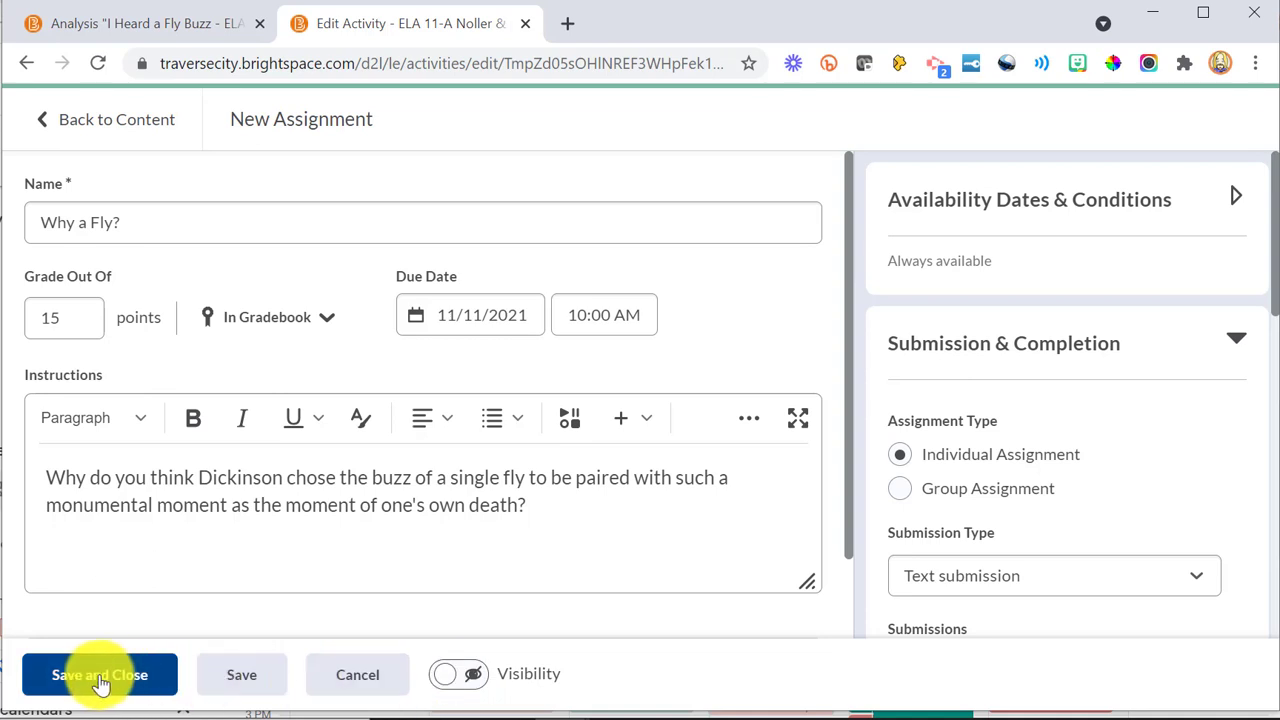
pyautogui.click(100, 676)
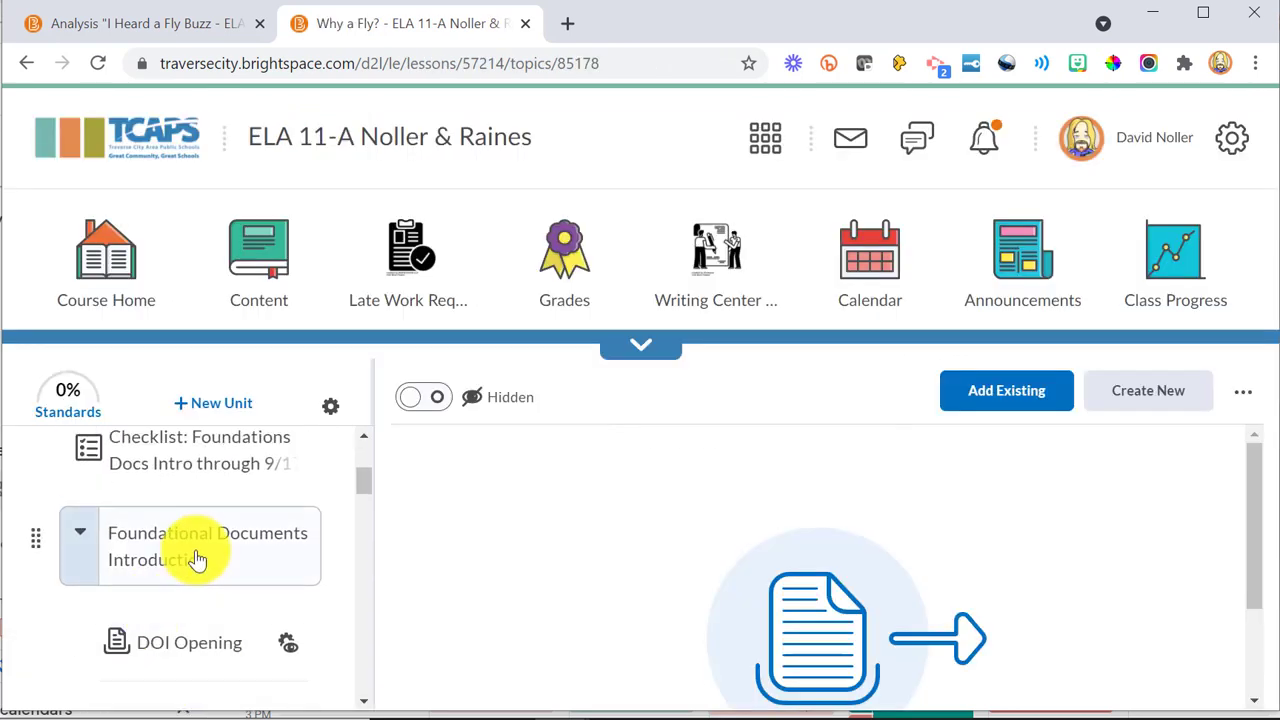
pyautogui.scroll(-1, 197, 560)
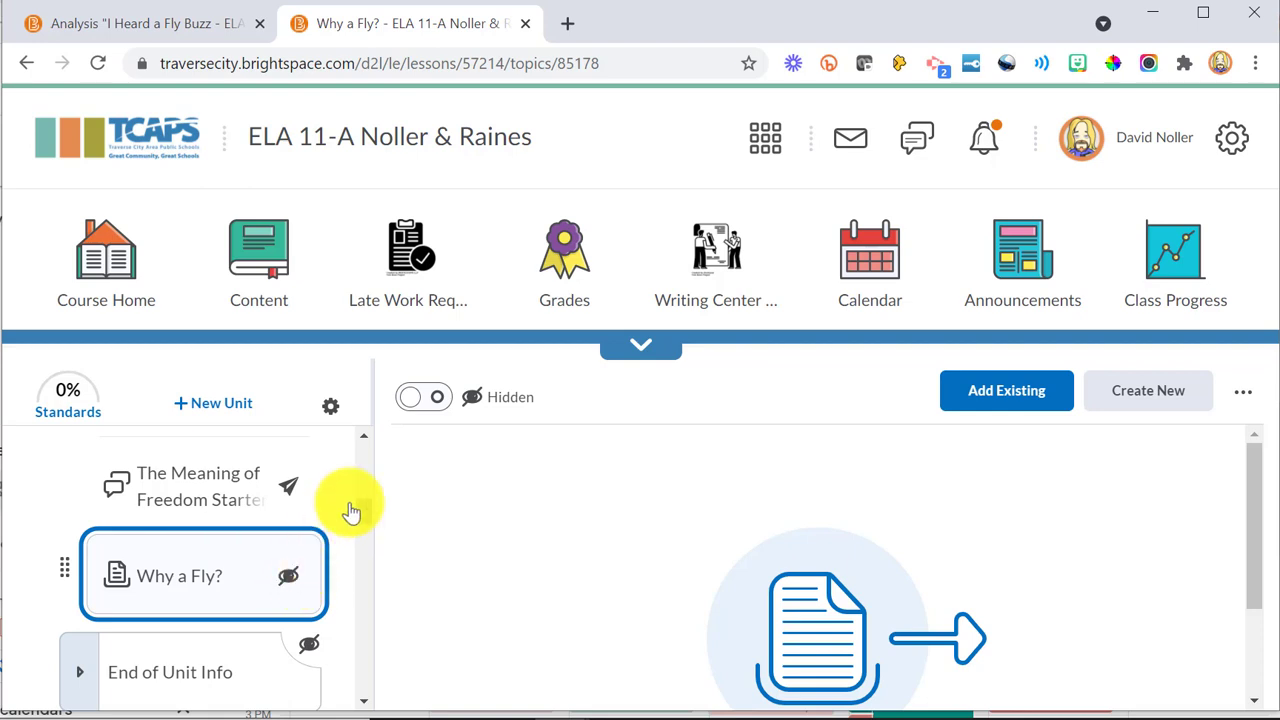
pyautogui.click(422, 402)
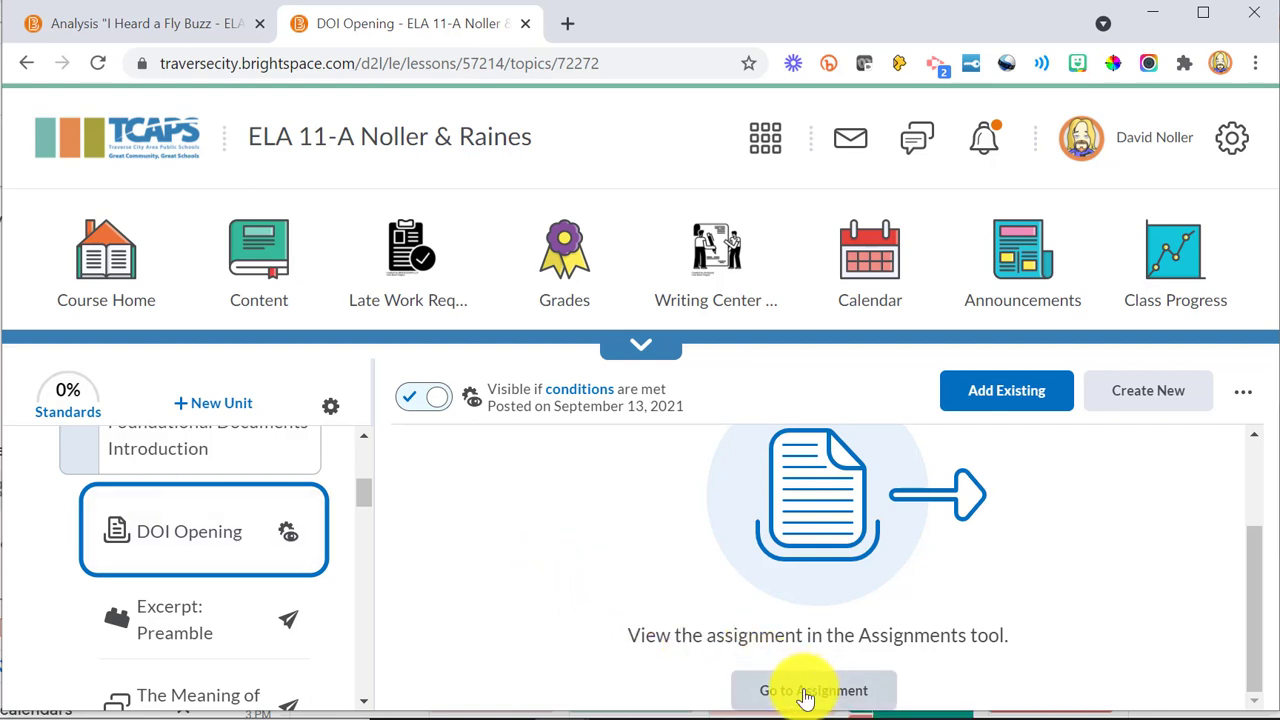
# Step: Open the submissions of the DOI Opening assignment and examine its View By and Sections filter choices
pyautogui.click(806, 690)
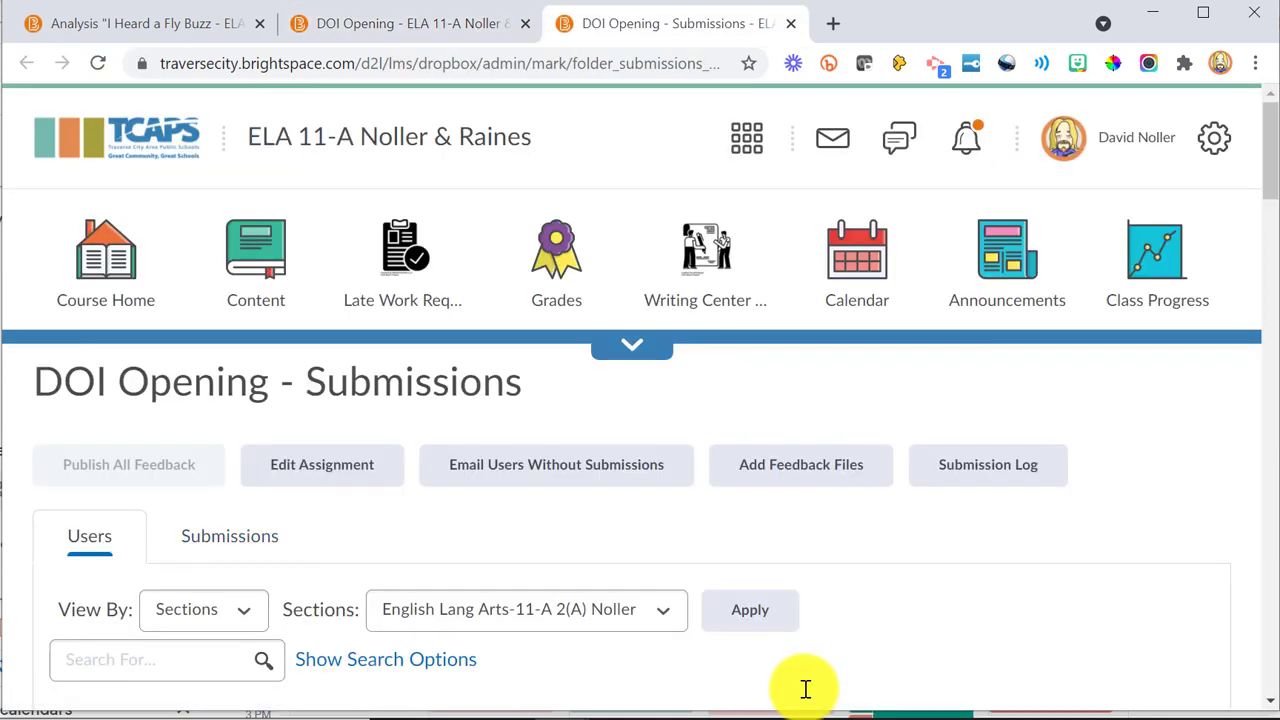
pyautogui.click(195, 617)
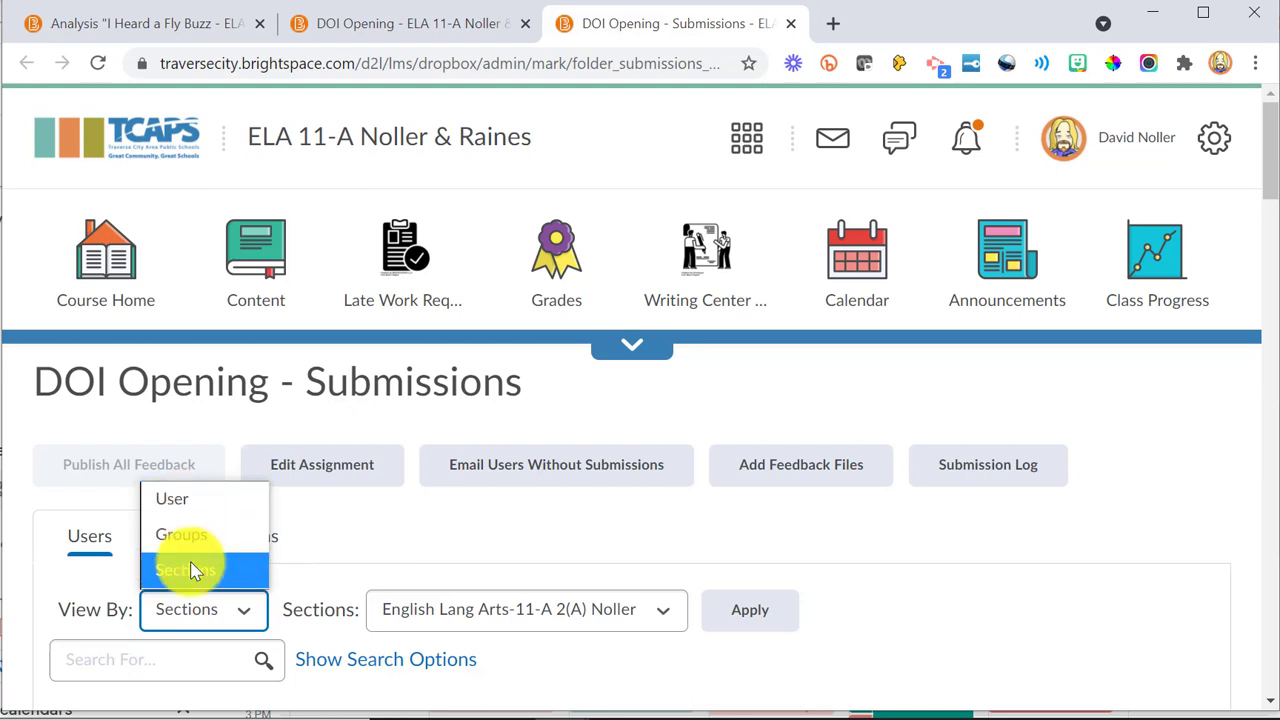
pyautogui.click(218, 610)
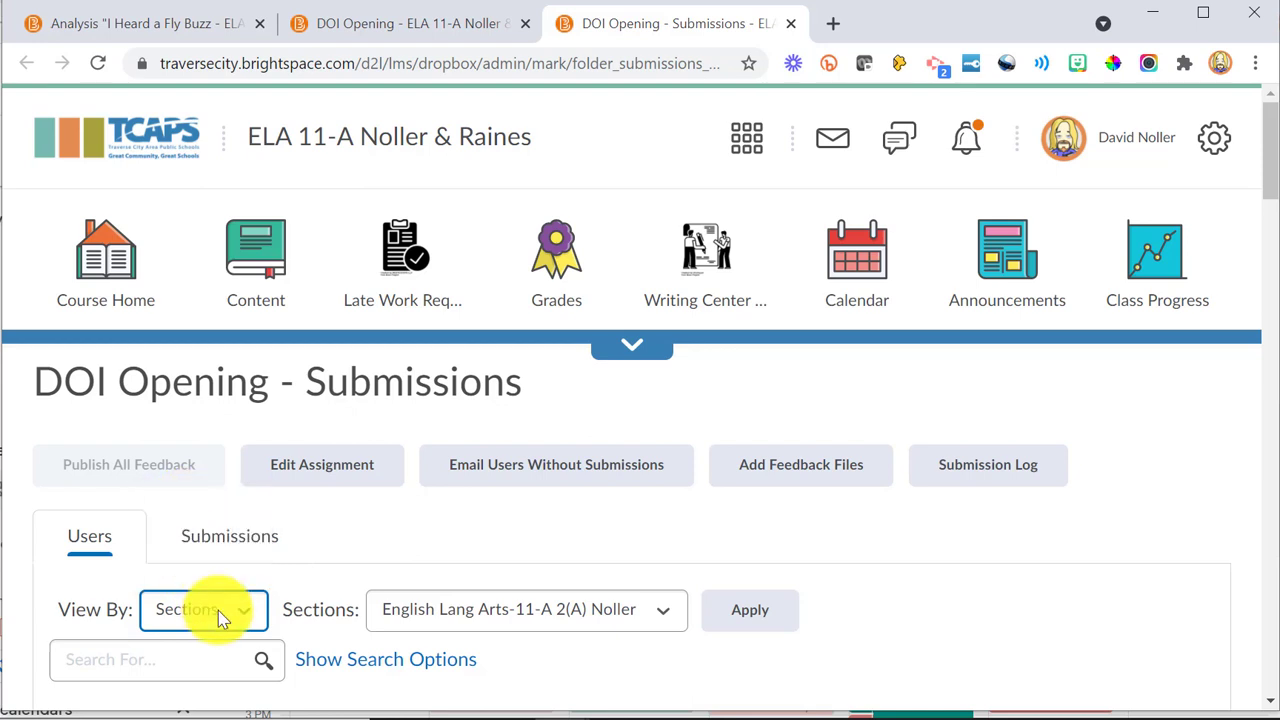
pyautogui.click(520, 614)
pyautogui.click(520, 614)
# Step: Look over the My Courses cards and their notification badges on the homepage
pyautogui.scroll(-5, 520, 614)
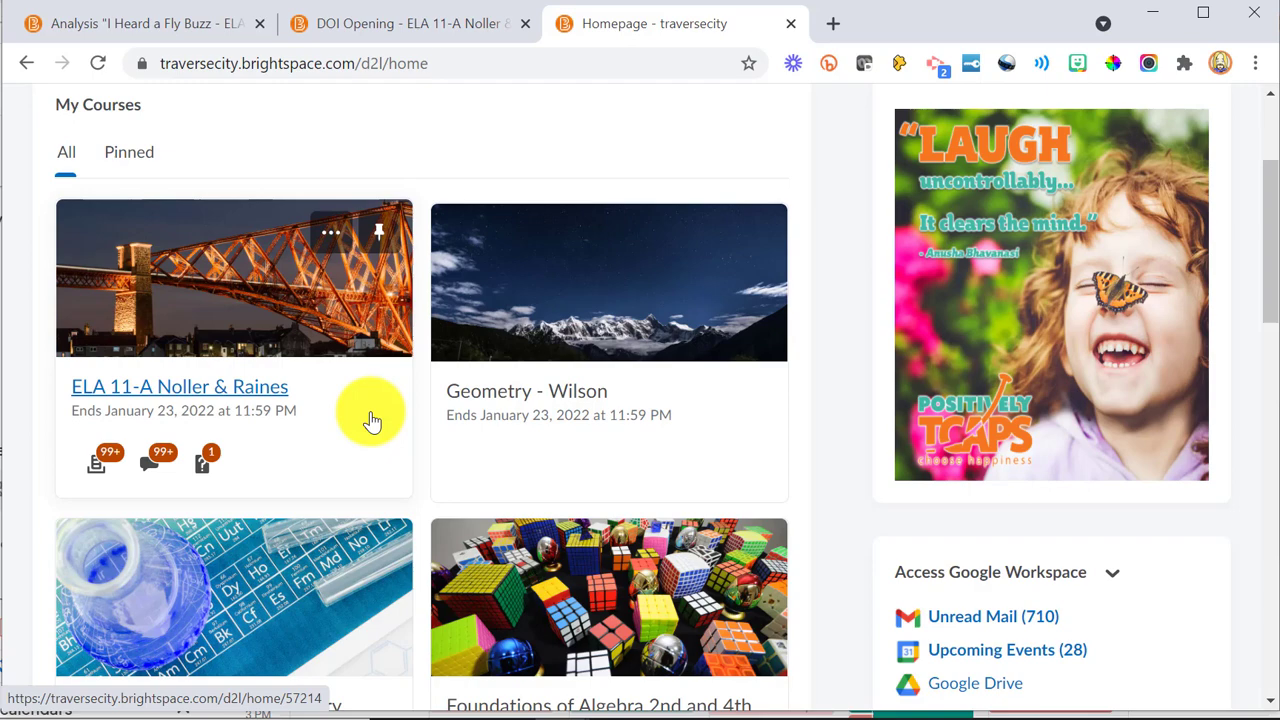
pyautogui.scroll(3, 371, 420)
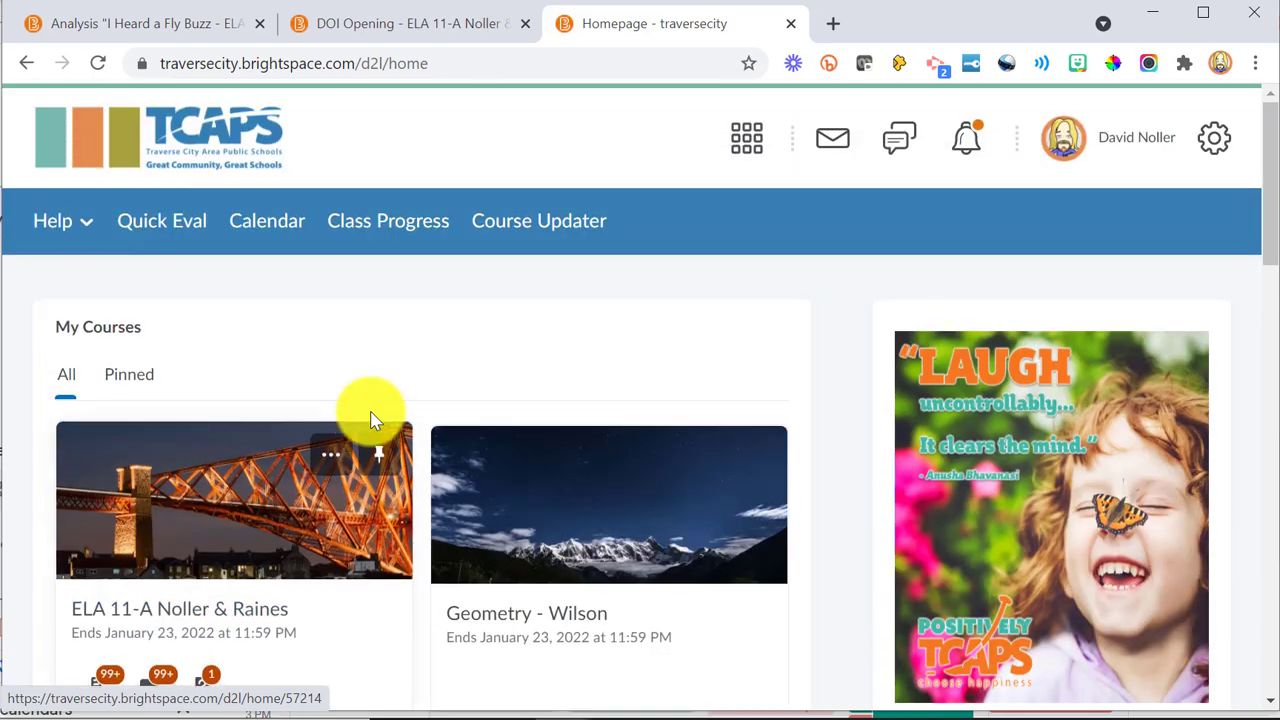